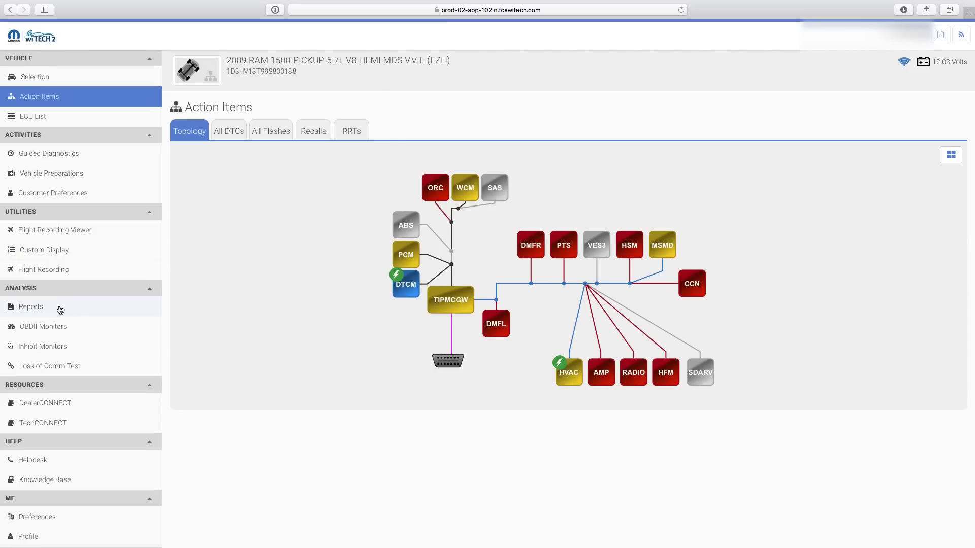
# Step: Open the Vehicle Scan Report from the 2009 RAM 1500's Reports list
pyautogui.click(59, 308)
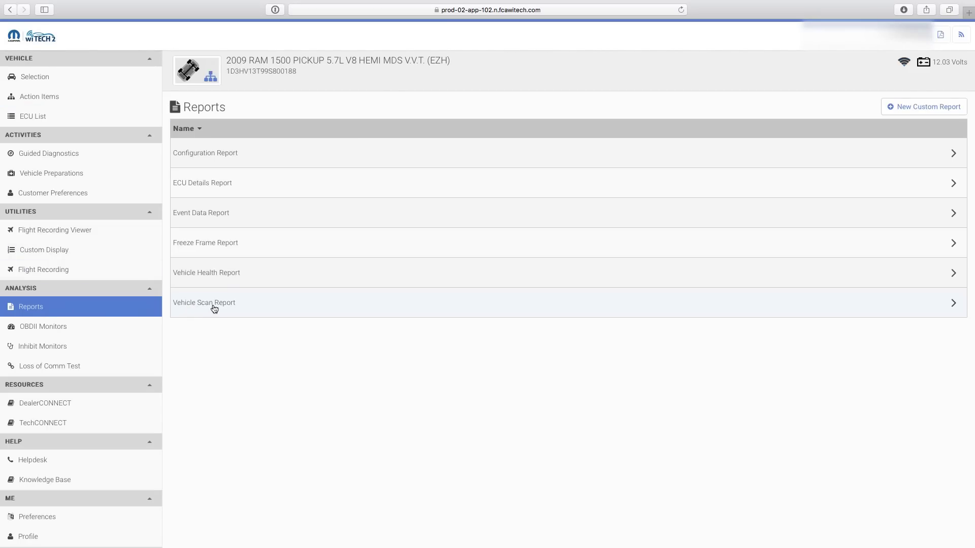
pyautogui.click(212, 306)
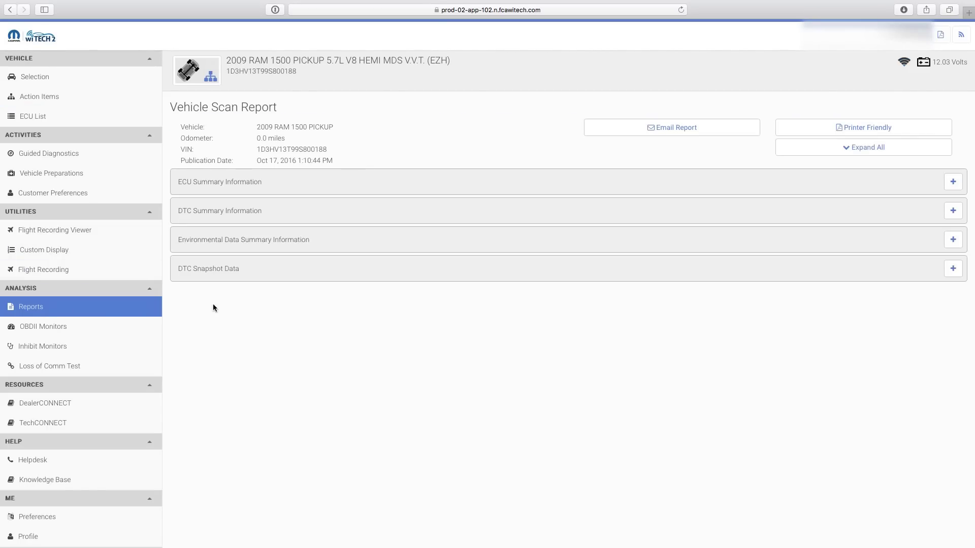
# Step: Start an email of the scan report and add the colleague's e-mail address as recipient
pyautogui.click(704, 128)
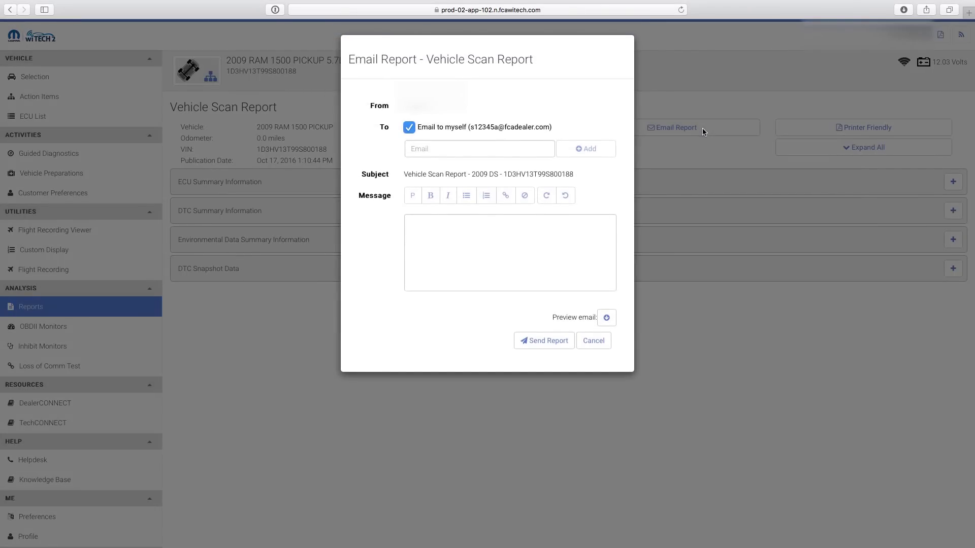
pyautogui.click(453, 152)
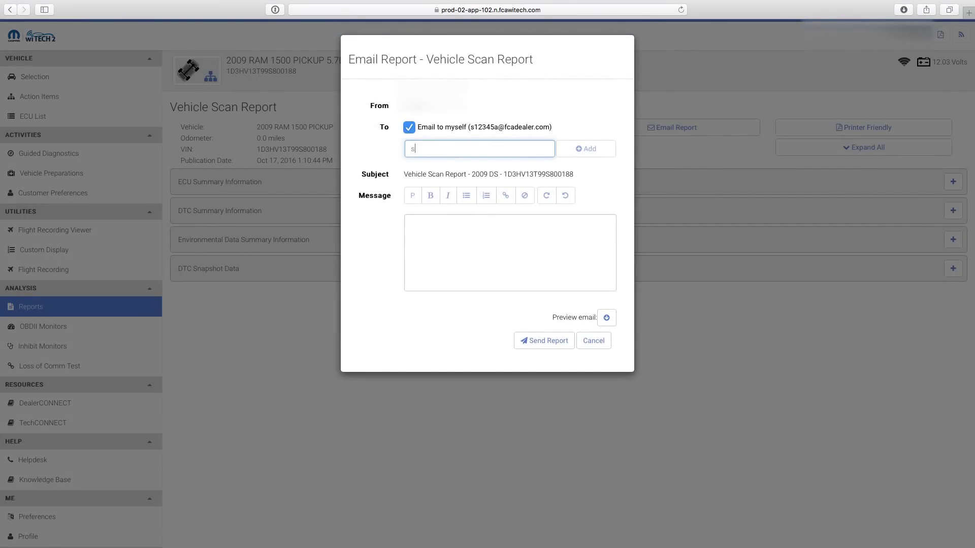
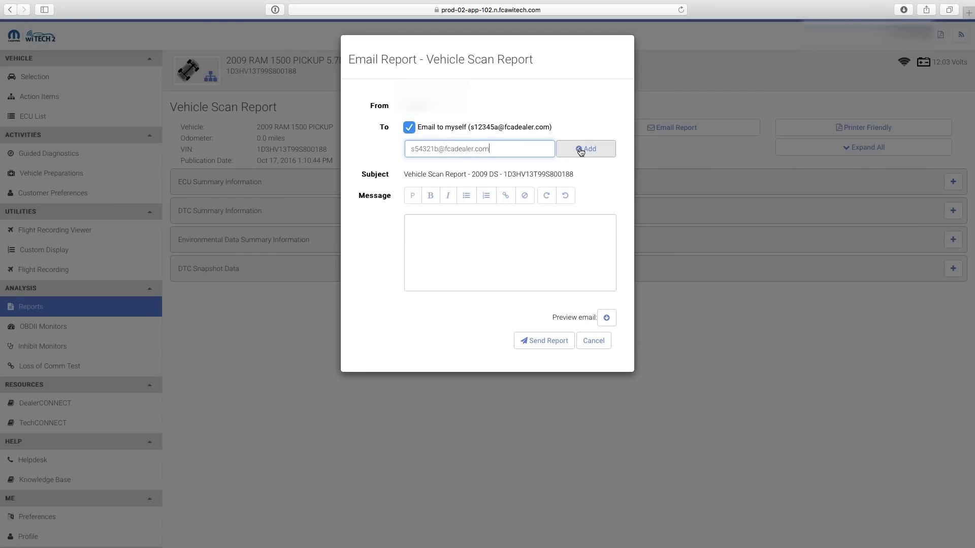
pyautogui.click(584, 149)
# Step: Write the message 'Here is the Vehicle Scan Report you requested'
pyautogui.click(451, 264)
pyautogui.write('Hello')
pyautogui.press('BackSpace')
pyautogui.press('BackSpace')
pyautogui.press('BackSpace')
pyautogui.press('BackSpace')
pyautogui.press('BackSpace')
pyautogui.write('Here i')
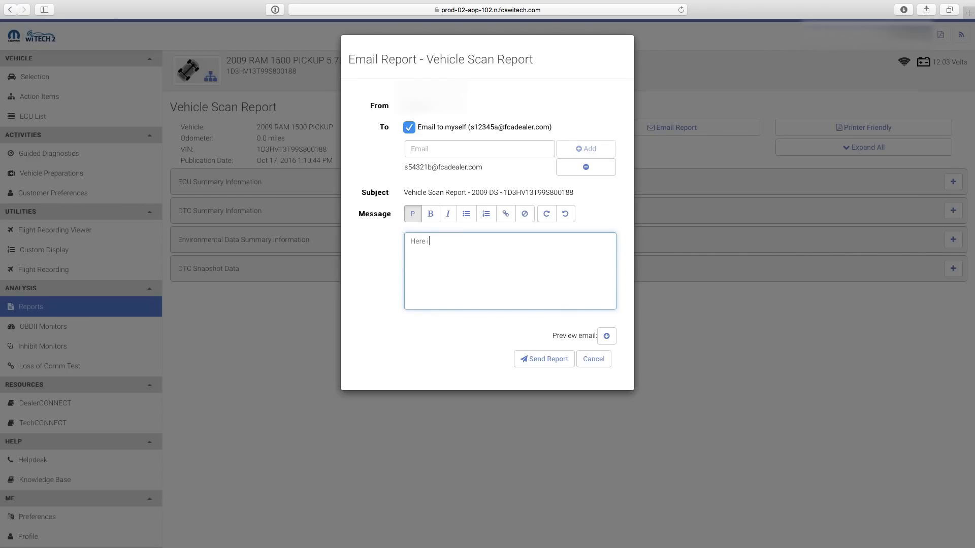
pyautogui.write('s the Vehicle Scan Report you requested.')
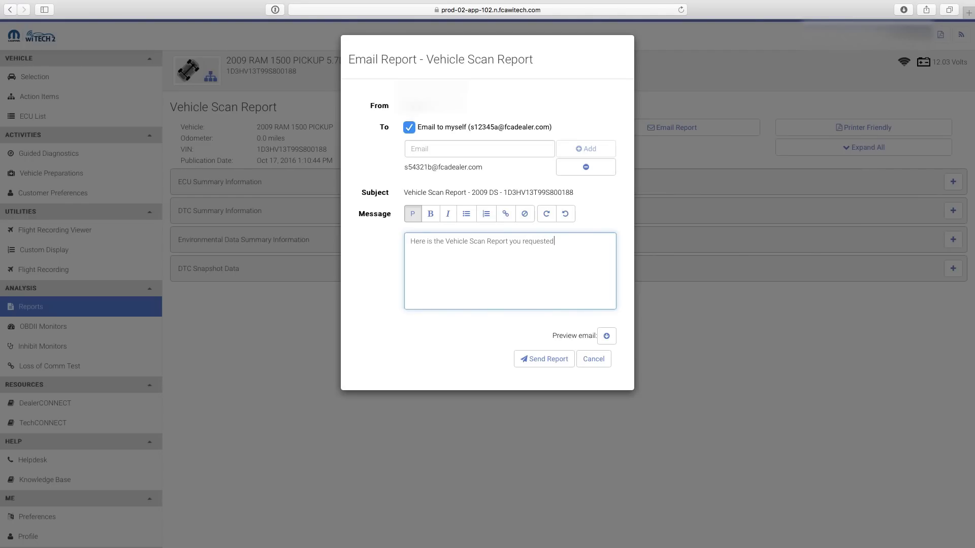
# Step: Preview and send the scan report email, then start sharing the 09 DS TCC flight-recording template
pyautogui.click(606, 337)
pyautogui.scroll(-5, 504, 337)
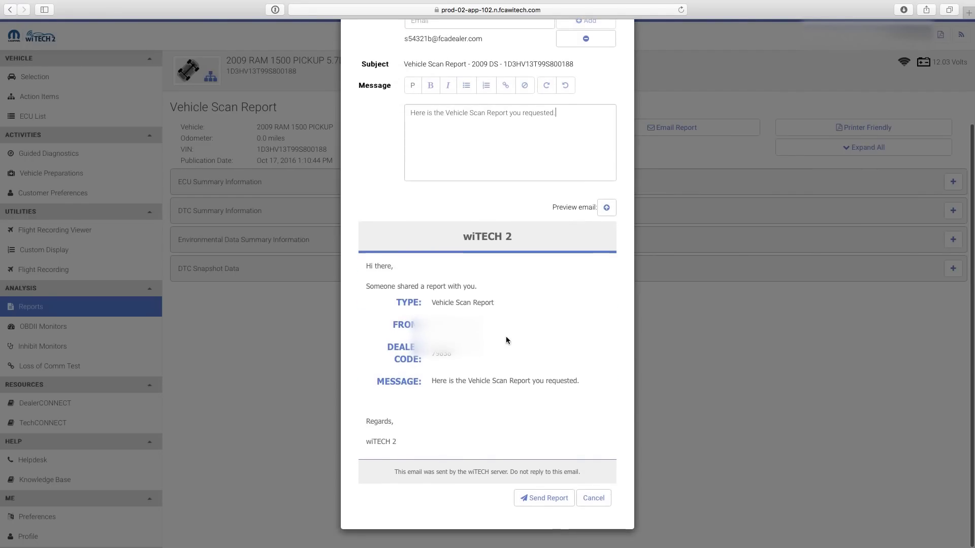
pyautogui.click(544, 505)
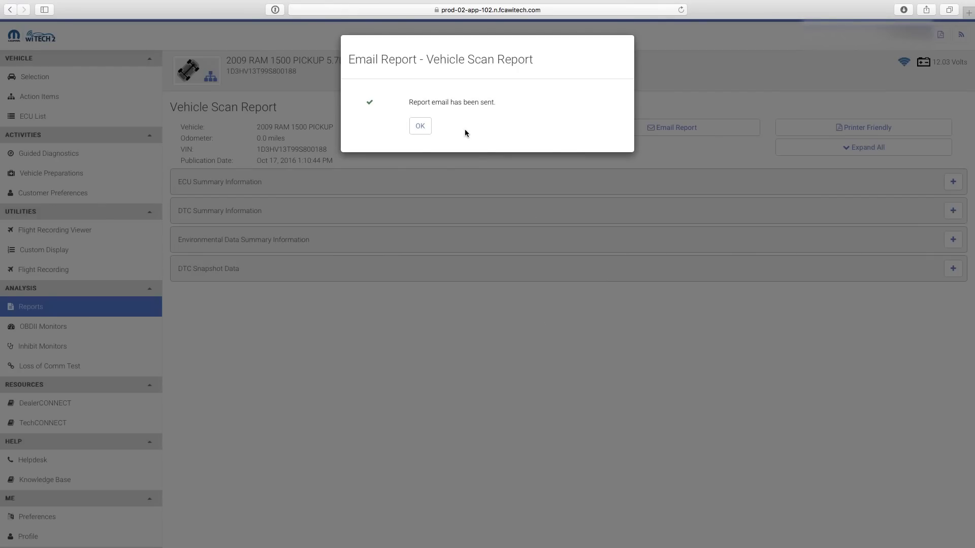
pyautogui.click(420, 126)
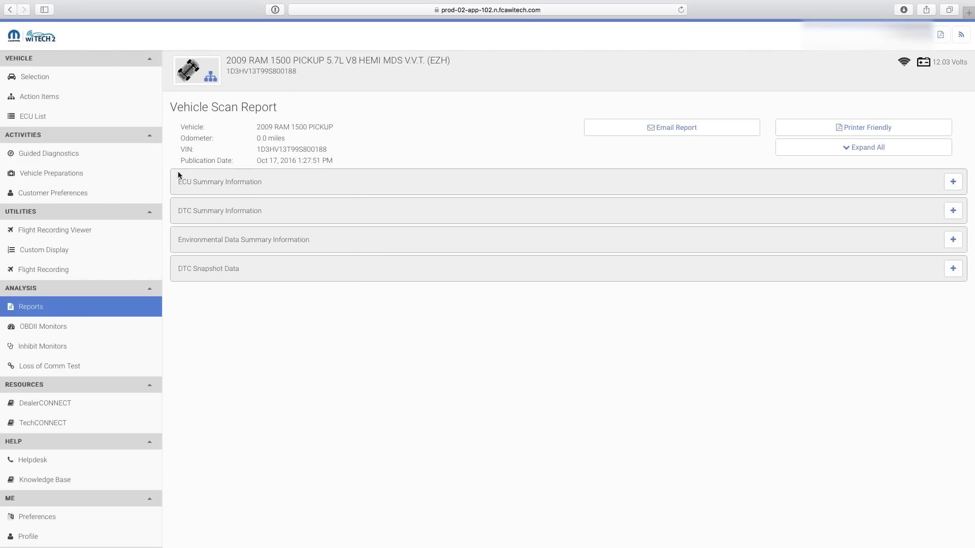
pyautogui.click(78, 271)
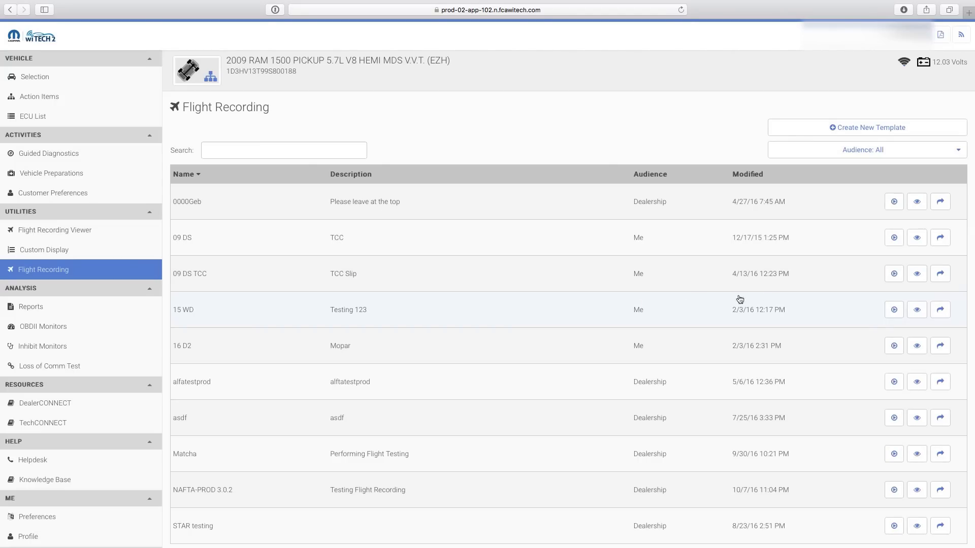
pyautogui.click(940, 275)
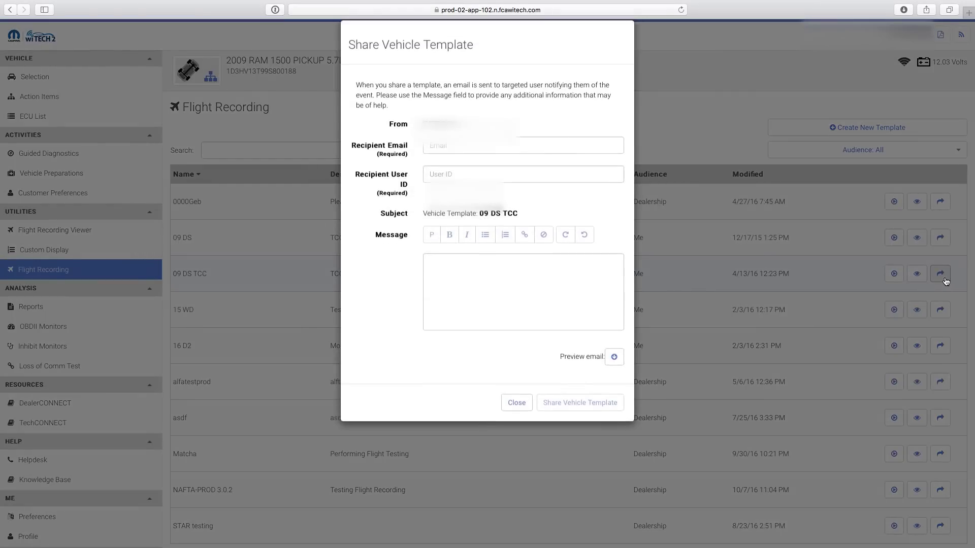
# Step: Share 09 DS TCC using the colleague's e-mail and user ID, with message 'Here's the Flight Recorder Template you requested.'
pyautogui.click(487, 160)
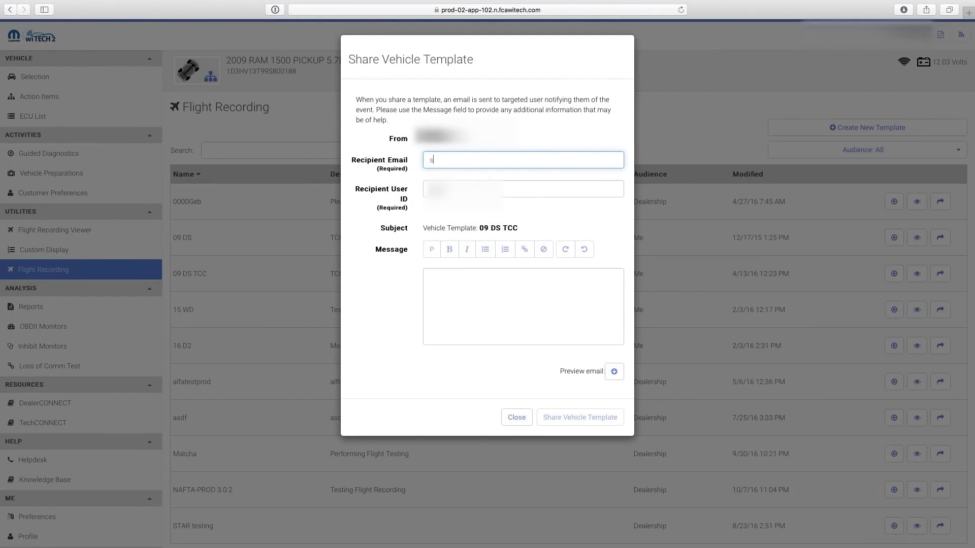
pyautogui.click(523, 189)
pyautogui.press('Tab')
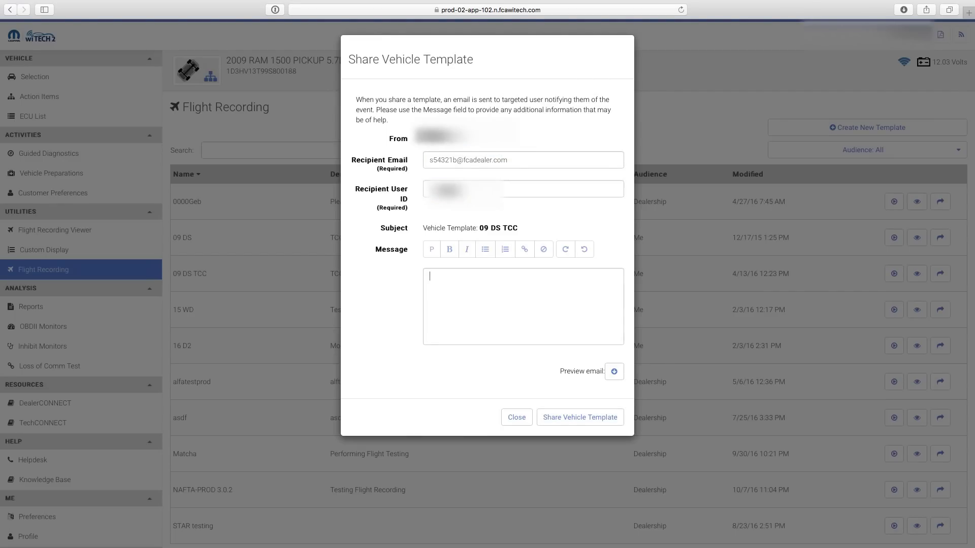
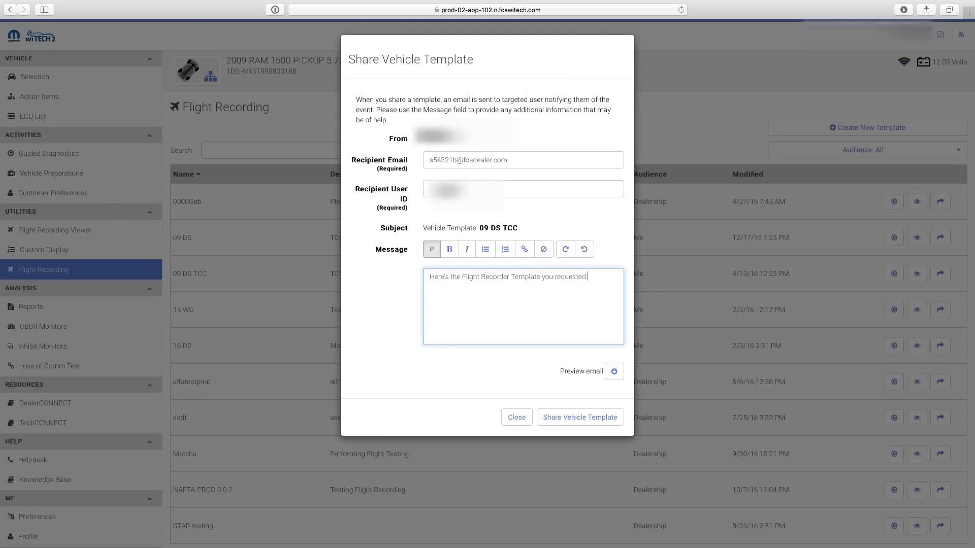
pyautogui.click(599, 422)
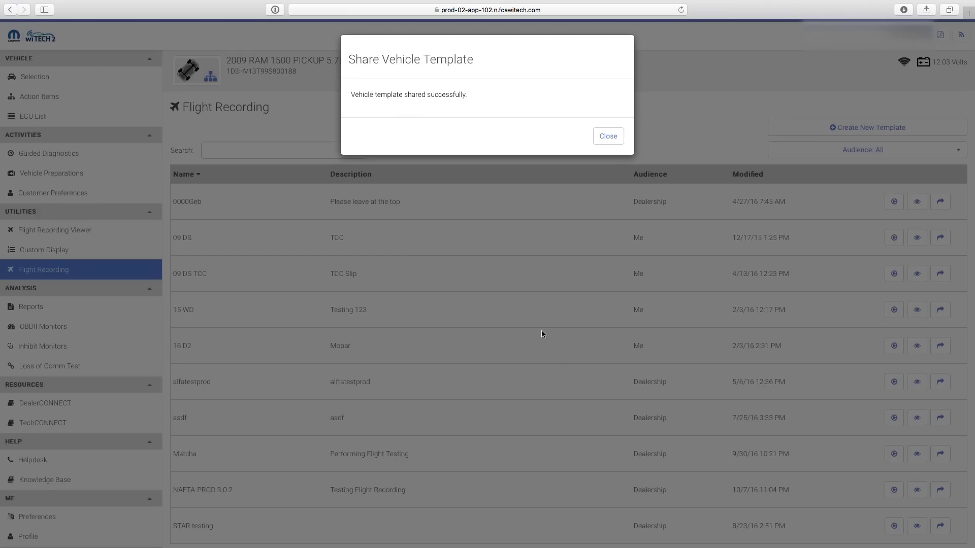
pyautogui.click(608, 136)
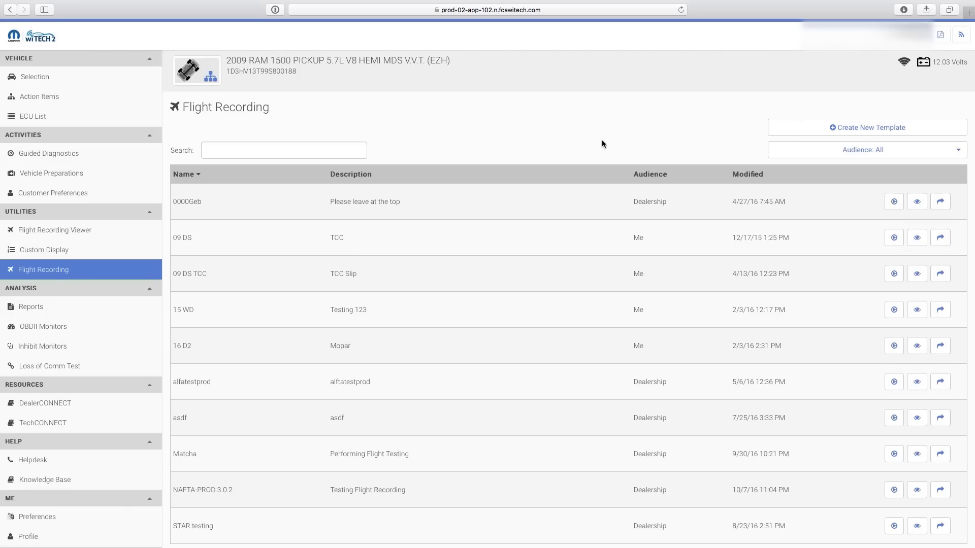
# Step: Select the newest 09_DS_TCC recording in Flight Recording Viewer and open its Share form
pyautogui.click(98, 230)
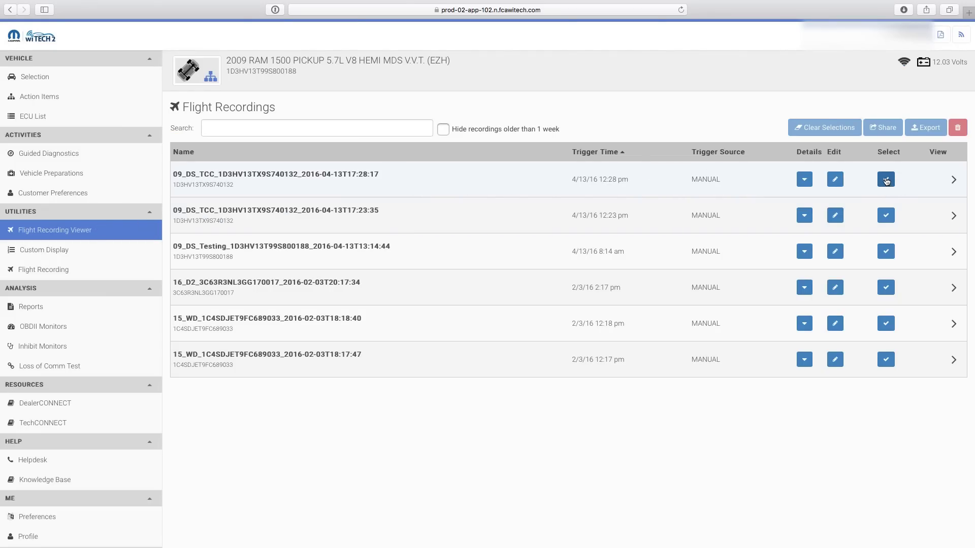
pyautogui.click(886, 180)
pyautogui.click(885, 127)
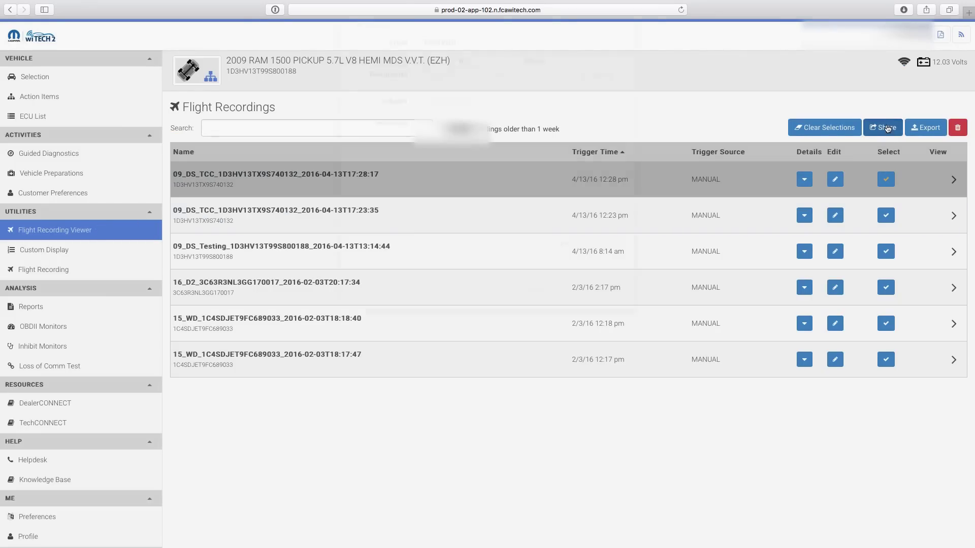
pyautogui.click(449, 172)
# Step: Add the colleague as recipient with their user ID and e-mail address
pyautogui.write('s')
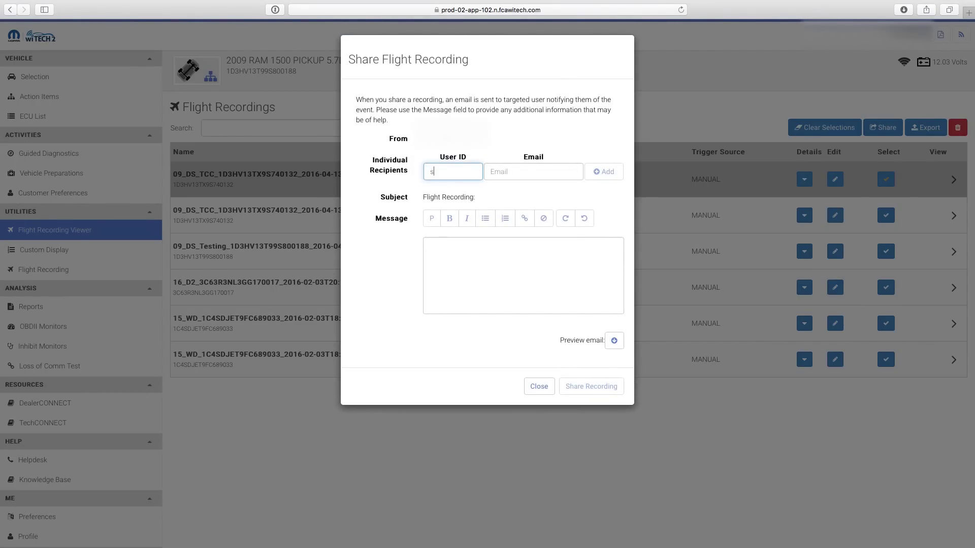
pyautogui.write('54321')
pyautogui.click(533, 172)
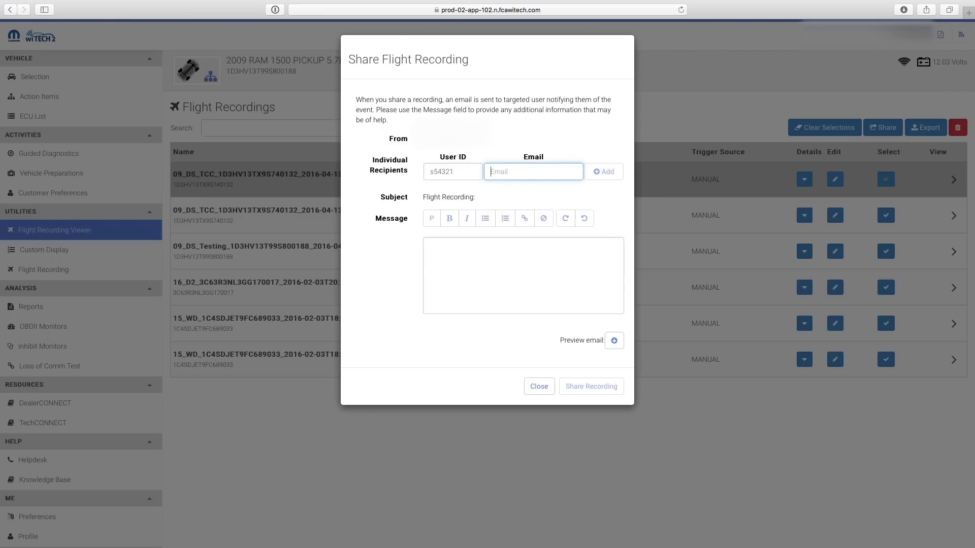
pyautogui.click(602, 174)
# Step: Send the recording with the note 'Here is the Flight Recording you requested.'
pyautogui.click(512, 288)
pyautogui.write('Here is')
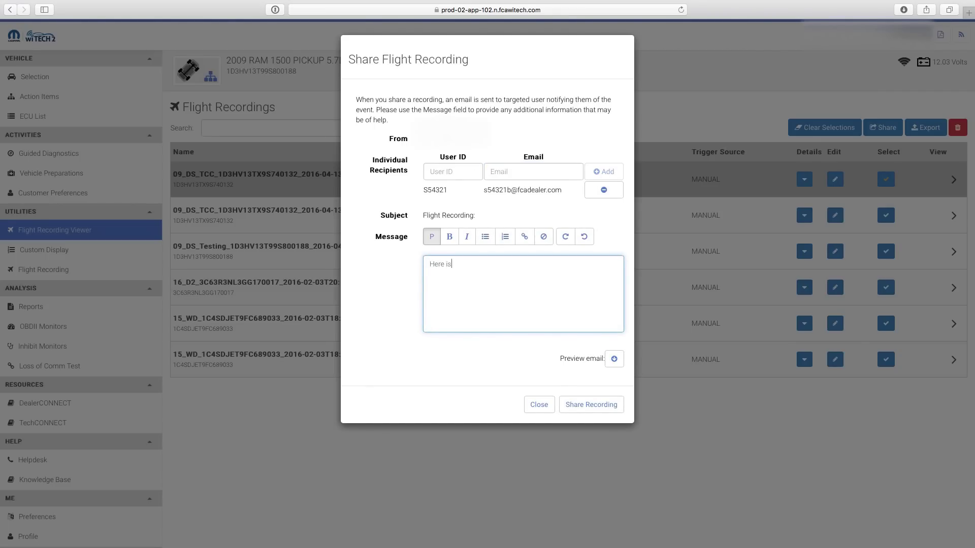
pyautogui.write(' the Flight Recording you requested.')
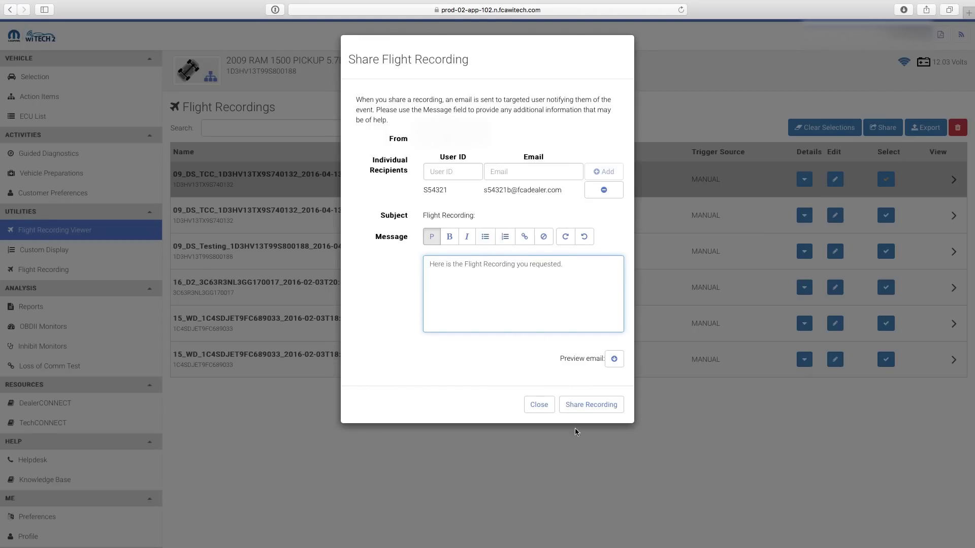
pyautogui.click(592, 409)
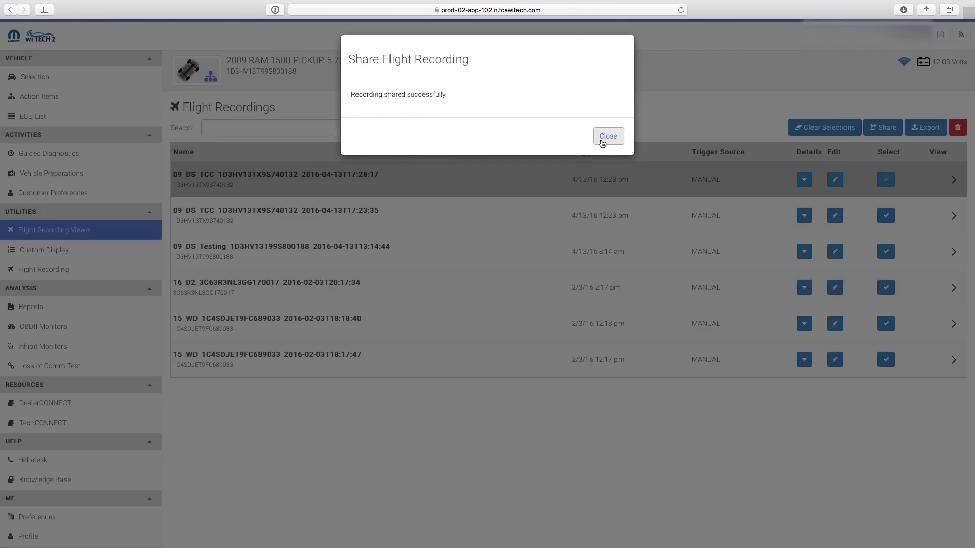
pyautogui.click(602, 143)
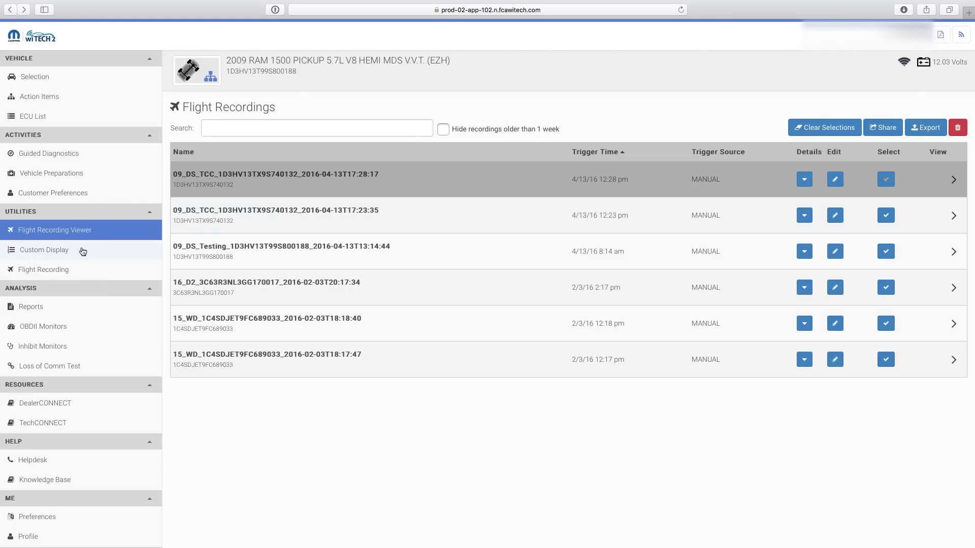
# Step: Open the Share Vehicle Template form for the WK HVAC custom display template
pyautogui.click(83, 250)
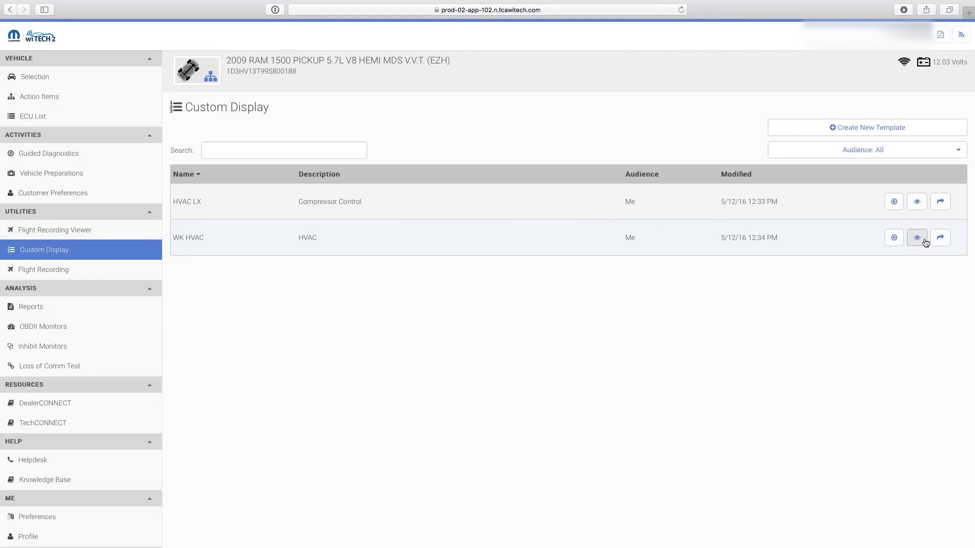
pyautogui.click(941, 239)
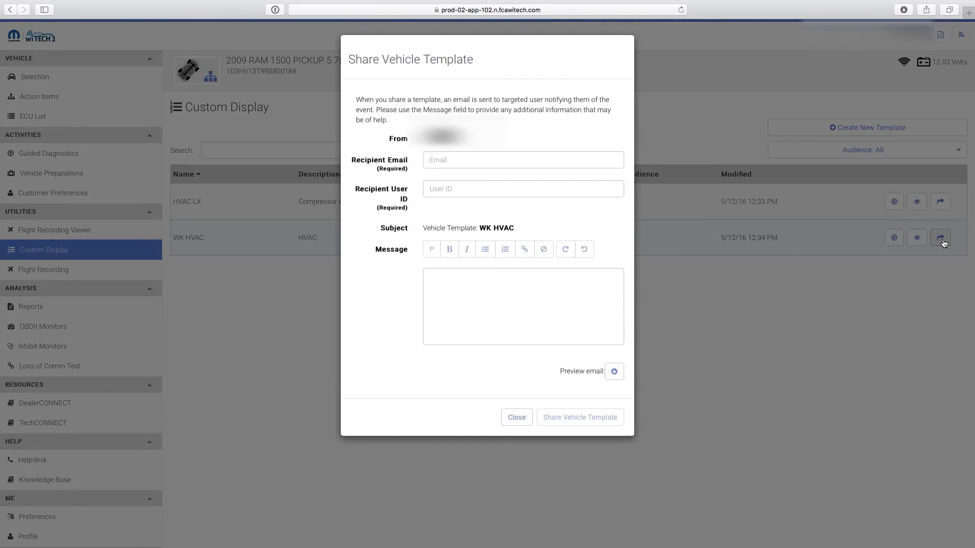
# Step: Share WK HVAC with the colleague's e-mail and user ID, messaging 'Here is the Custom Display Template you requested.'
pyautogui.click(486, 161)
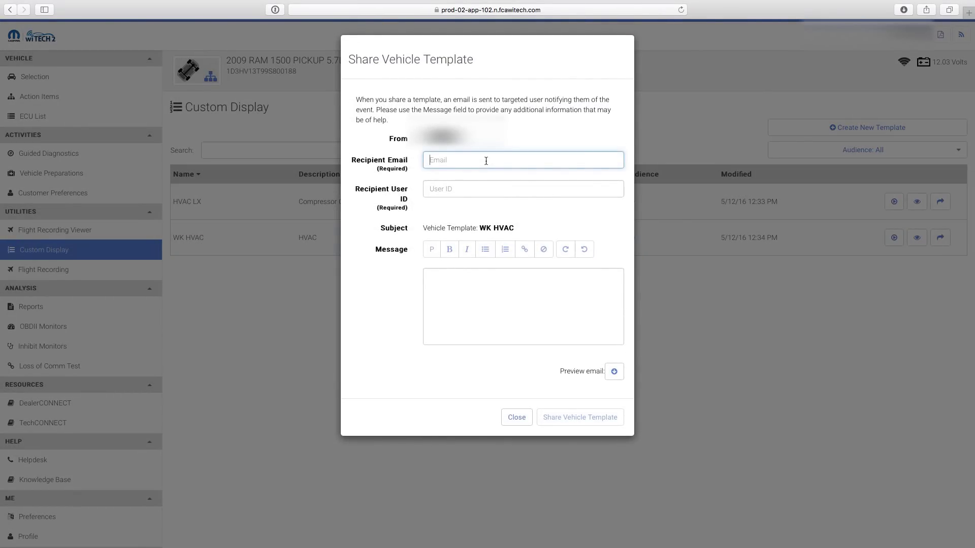
pyautogui.press('Tab')
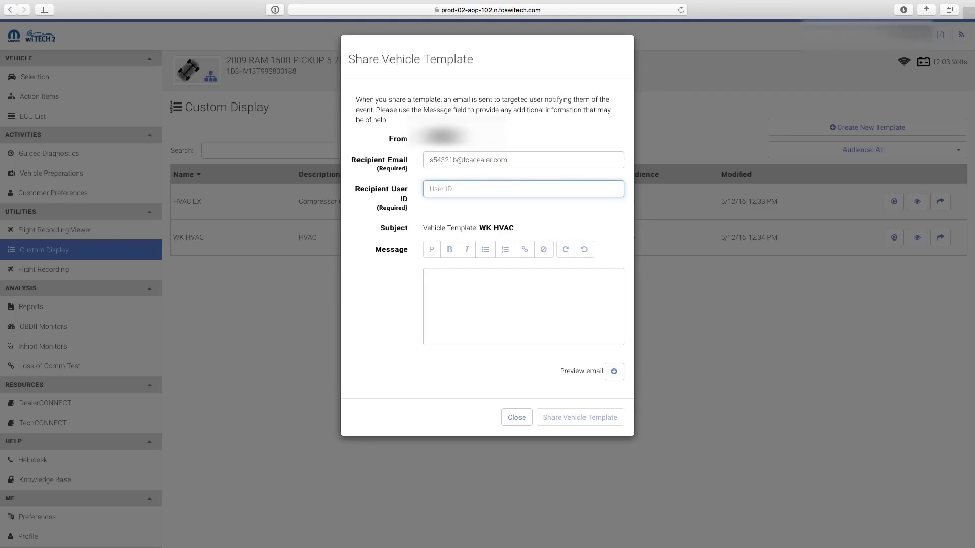
pyautogui.write('s54321b')
pyautogui.click(523, 304)
pyautogui.write('Here is the Custom Display Template you requested.')
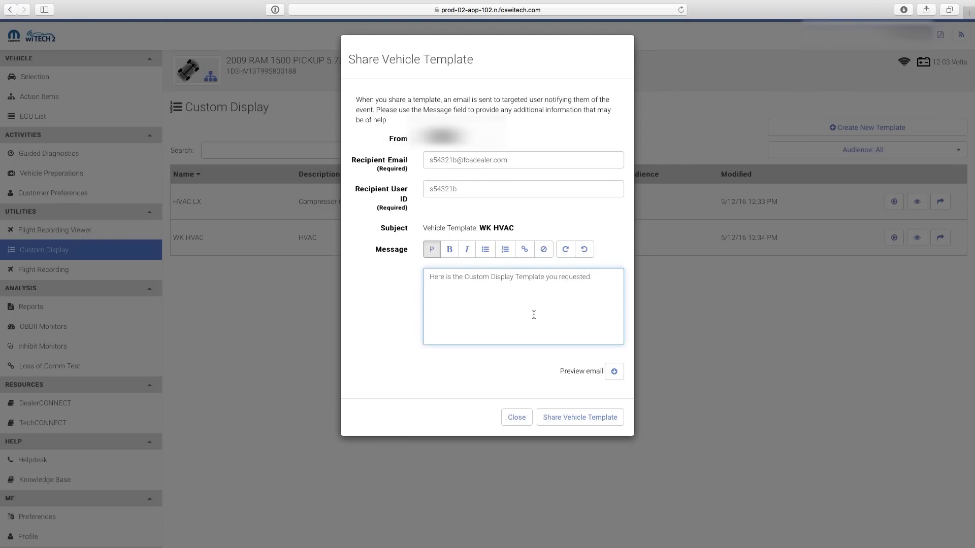
pyautogui.click(610, 417)
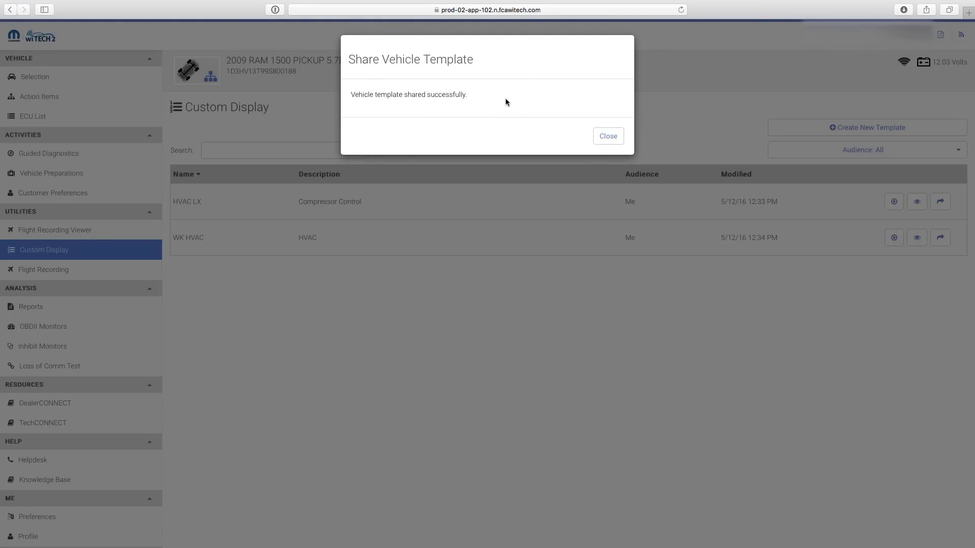
pyautogui.click(608, 136)
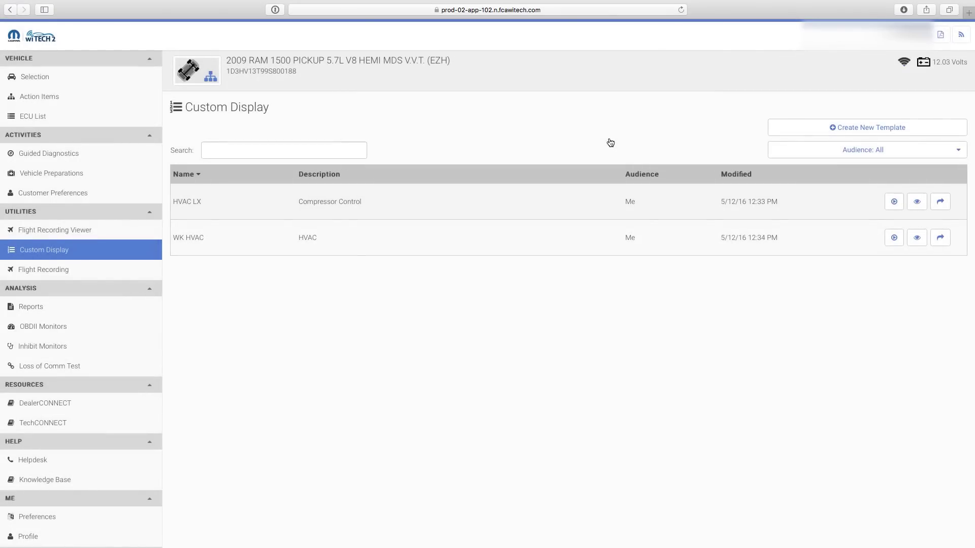